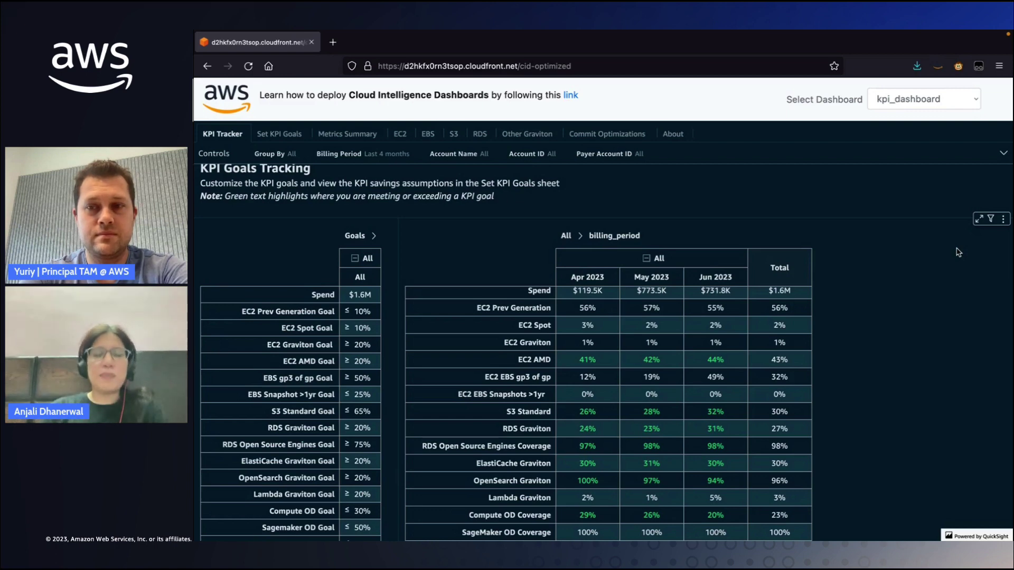
Step: Compare the monthly KPI results with their goals, checking the Set KPI Goals sheet before returning to the KPI Tracker
scroll(959, 252, down, 1)
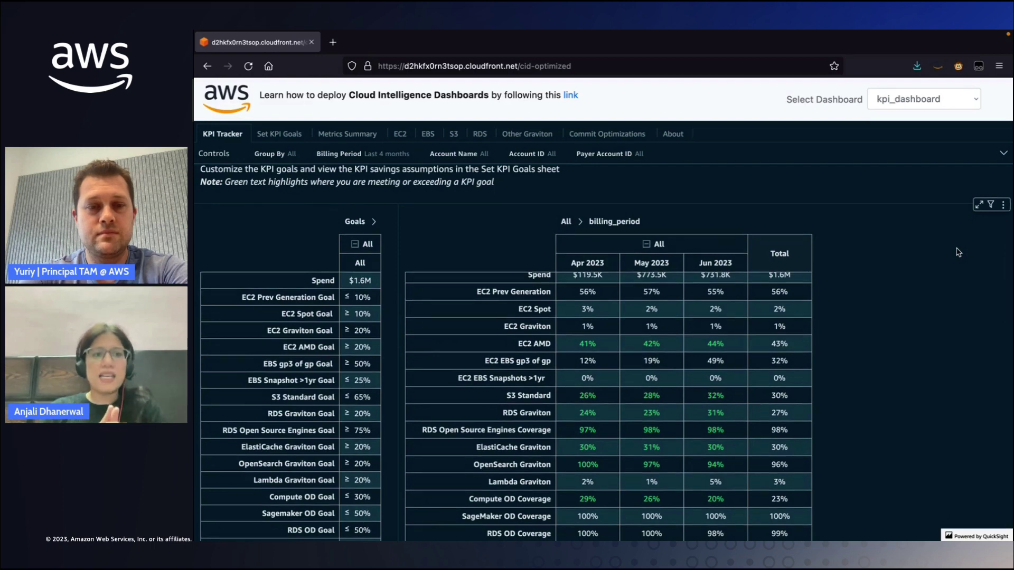
scroll(958, 252, down, 3)
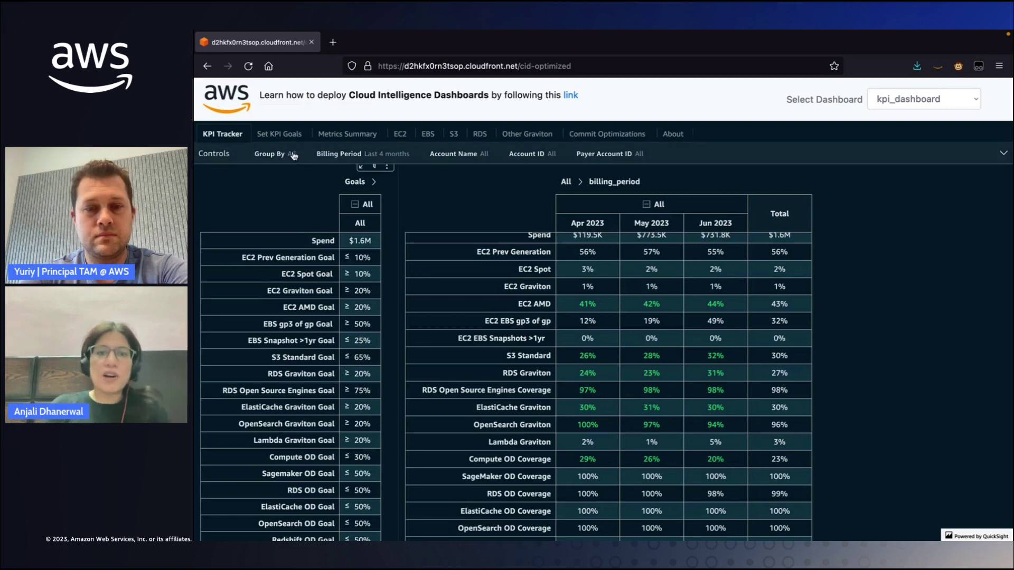
click(269, 133)
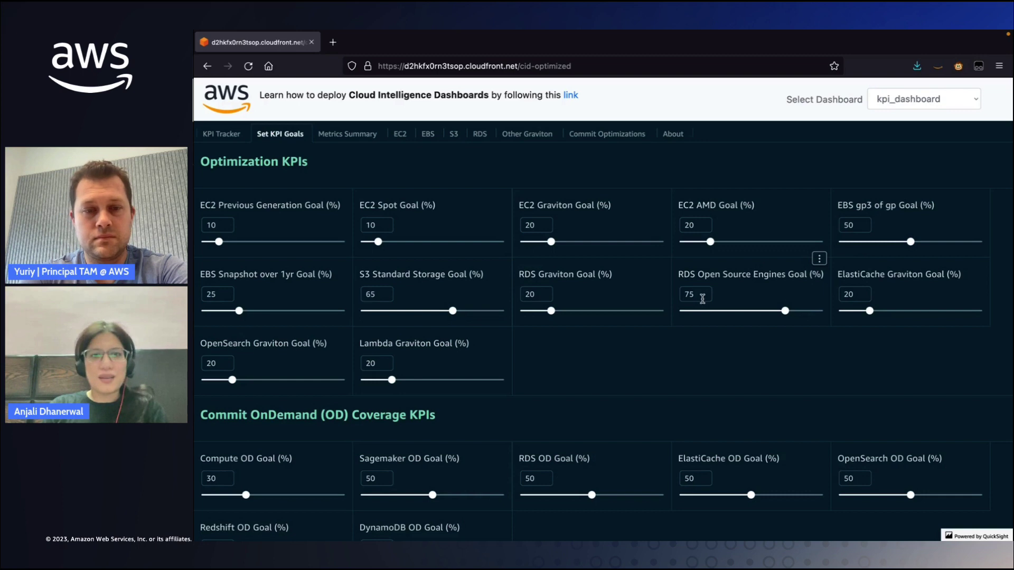
click(222, 133)
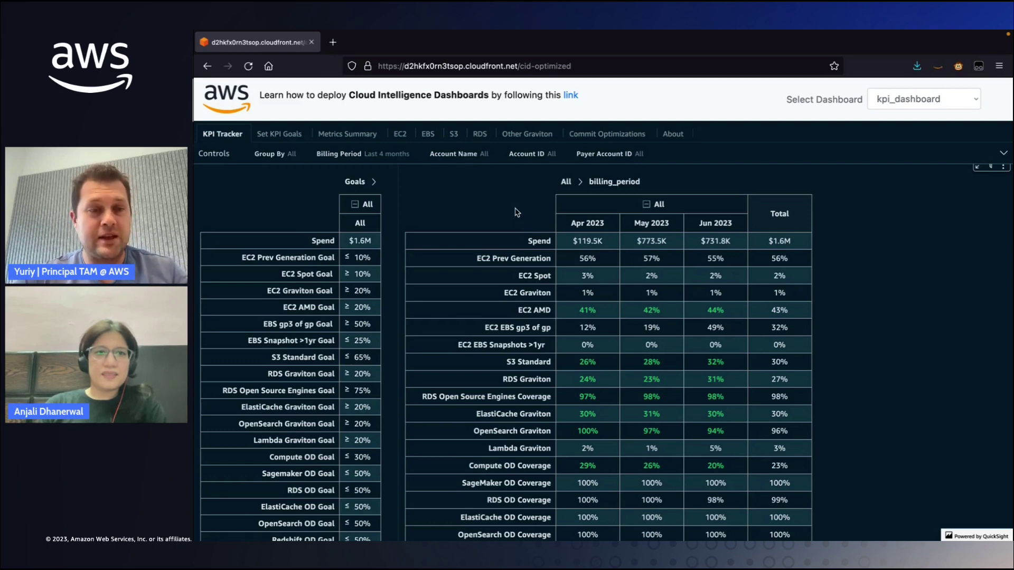
Step: Open the Metrics Summary sheet and examine the monthly Snapshots, EBS, Other Services Graviton and RDS coverage tables
click(347, 134)
scroll(612, 392, down, 4)
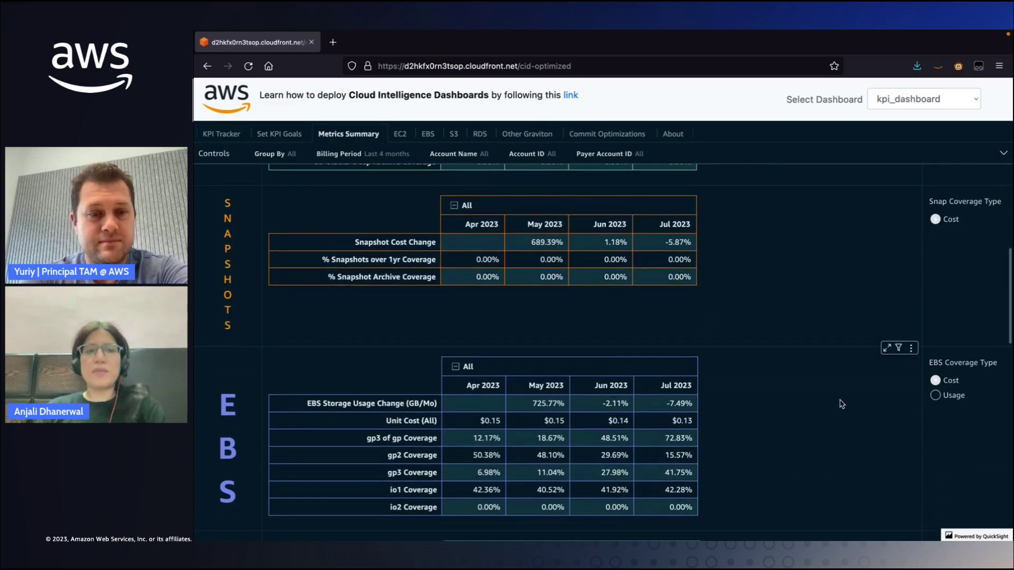
scroll(842, 405, down, 5)
scroll(842, 405, down, 5)
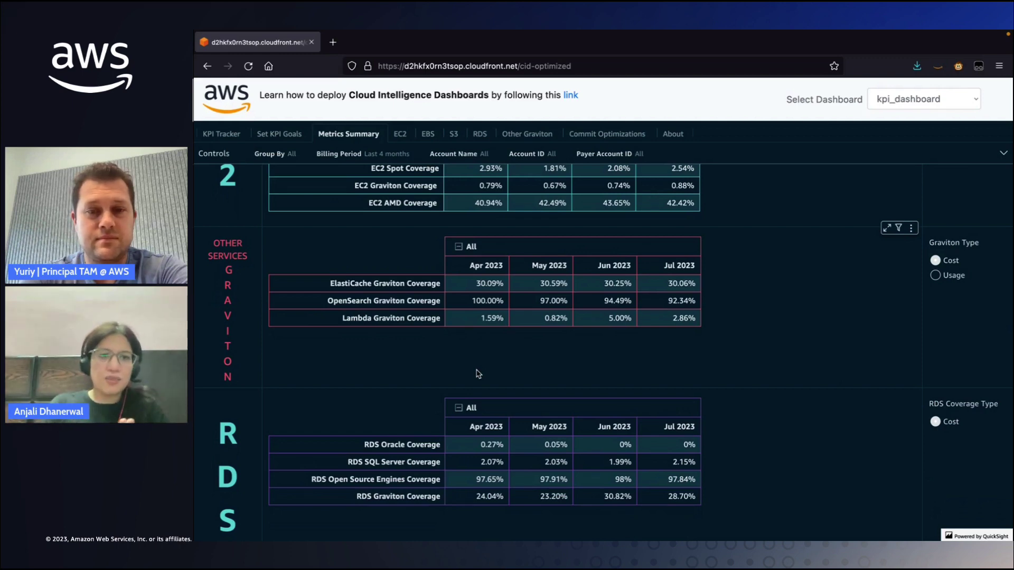
scroll(478, 374, down, 1)
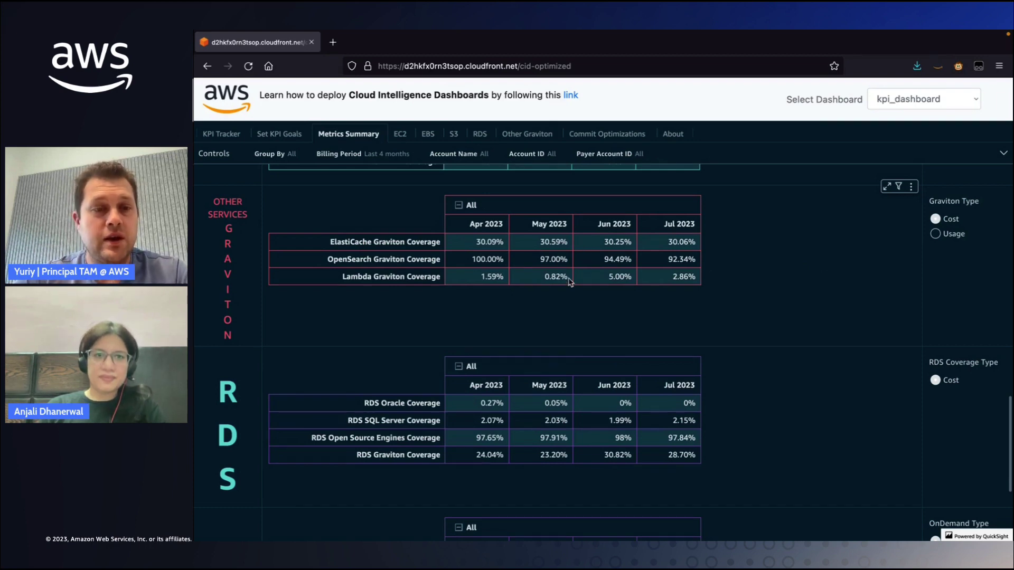
Step: Open the RDS sheet and review its Graviton savings assumptions, processor coverage and potential savings from migration
click(480, 133)
scroll(743, 316, up, 15)
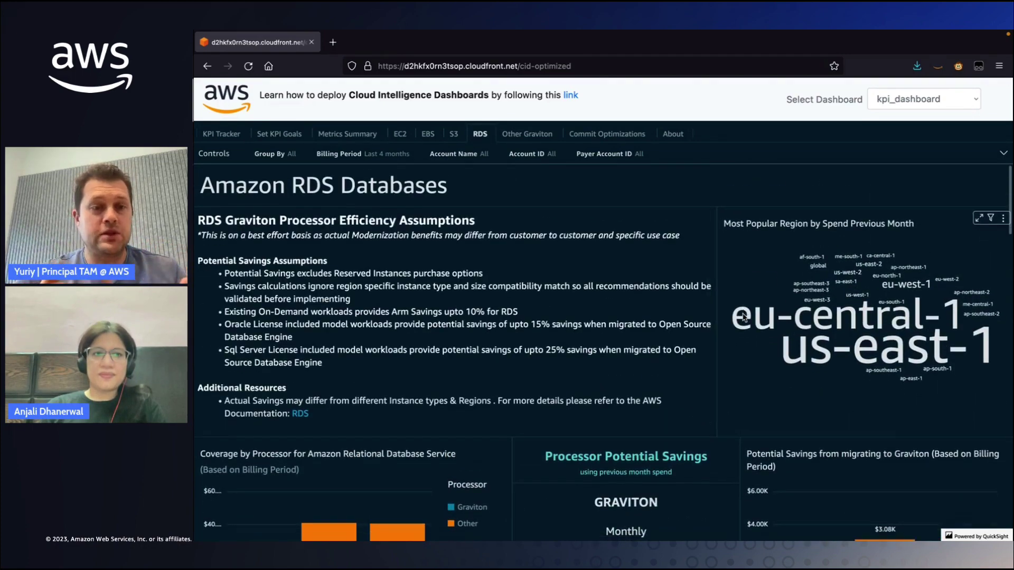
scroll(743, 316, down, 4)
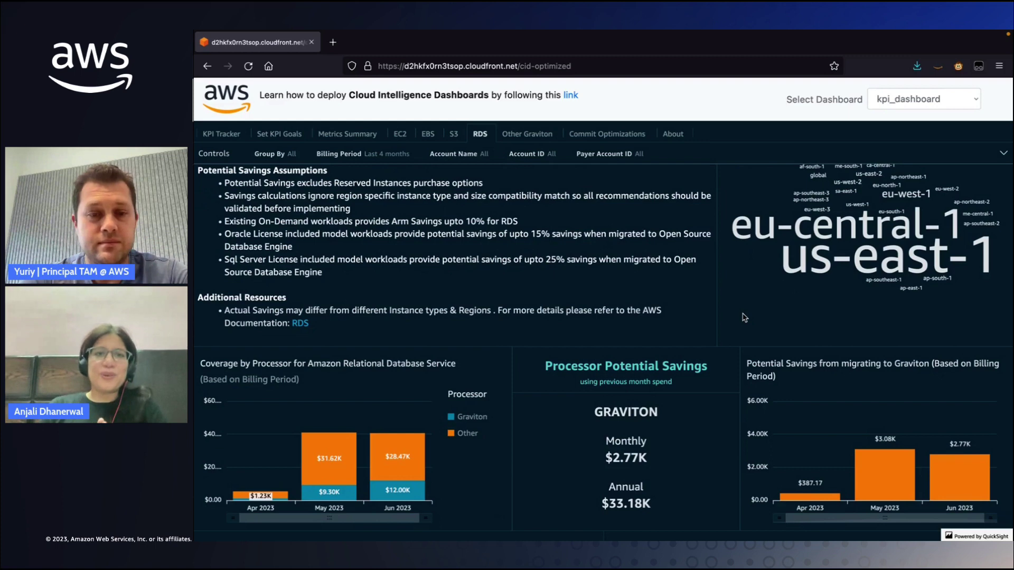
scroll(745, 317, down, 1)
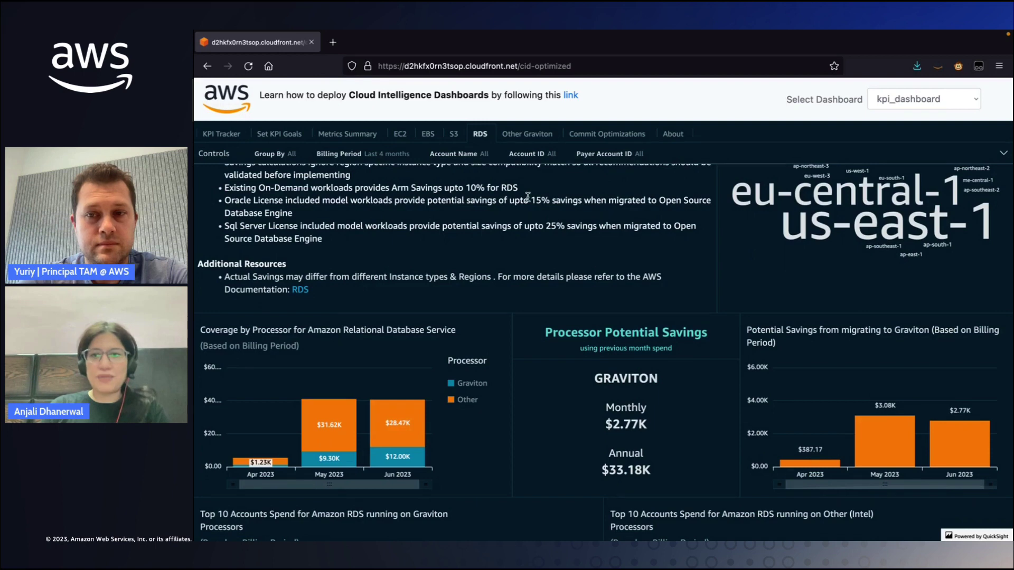
scroll(528, 197, down, 1)
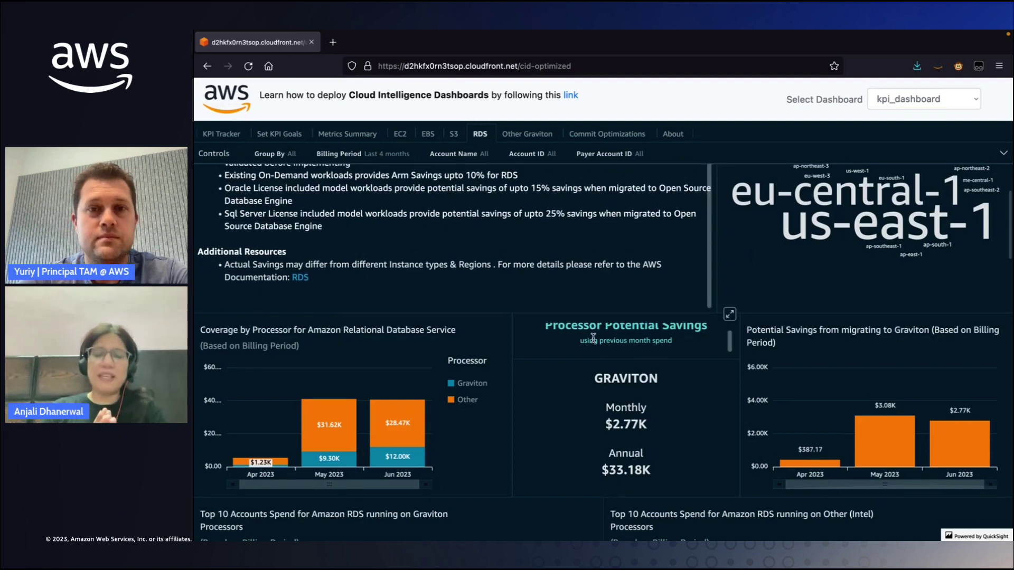
scroll(908, 304, down, 2)
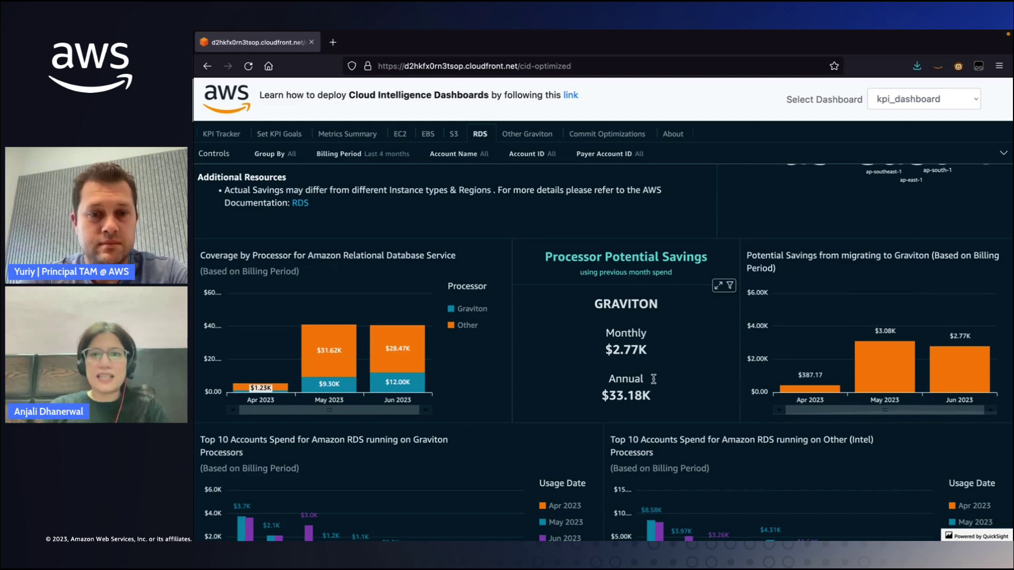
Step: Examine the top 10 RDS account spend charts and the resource-level Graviton vs. Other (Intel) potential savings table
scroll(653, 379, down, 5)
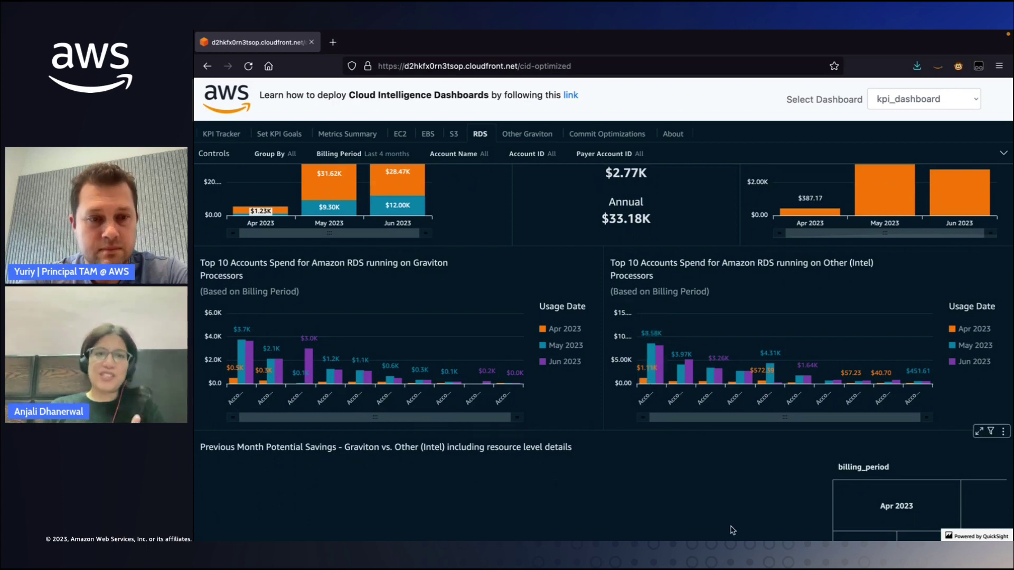
scroll(858, 349, down, 2)
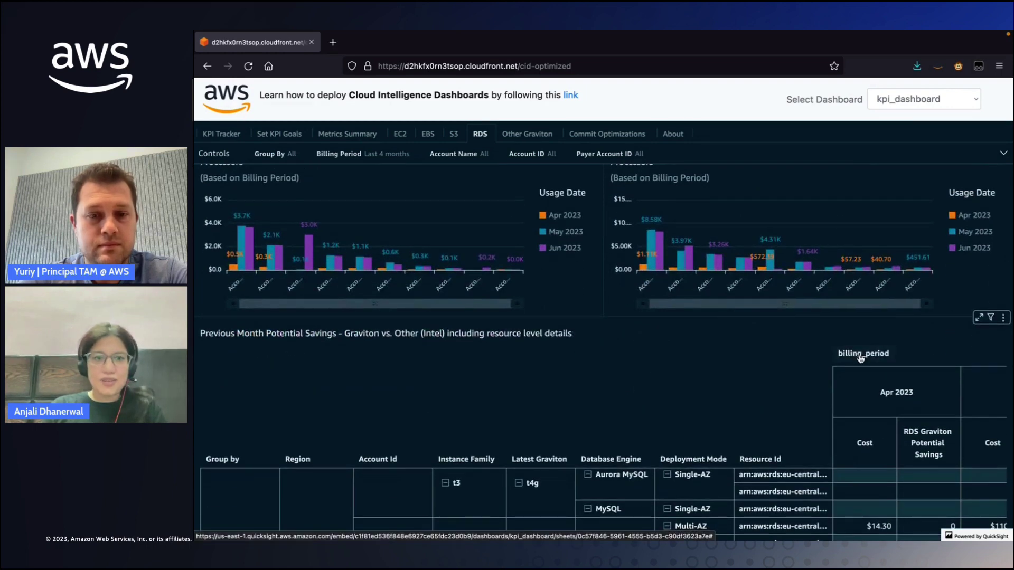
scroll(861, 358, down, 1)
scroll(1012, 313, down, 2)
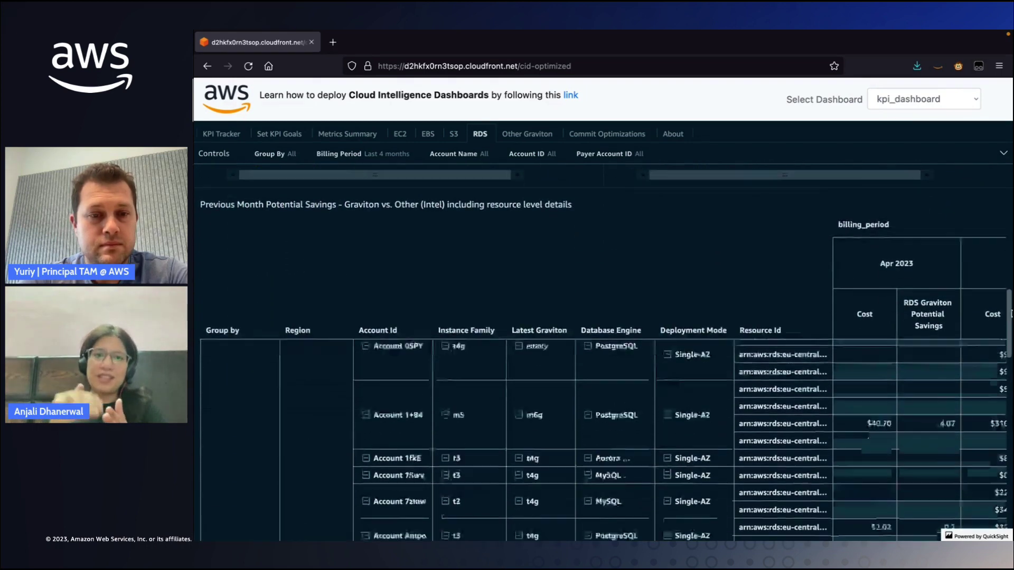
Step: Review the RDS Engines with Licensing Options section, covering Oracle and SQL Server spend trends and open source migration savings
drag(1011, 313, 1012, 397)
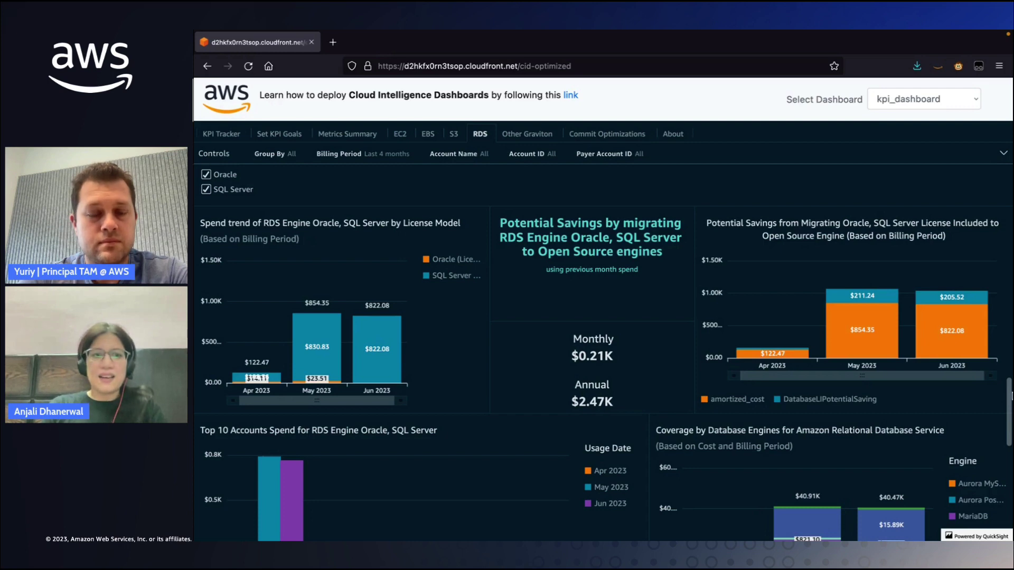
scroll(835, 416, down, 3)
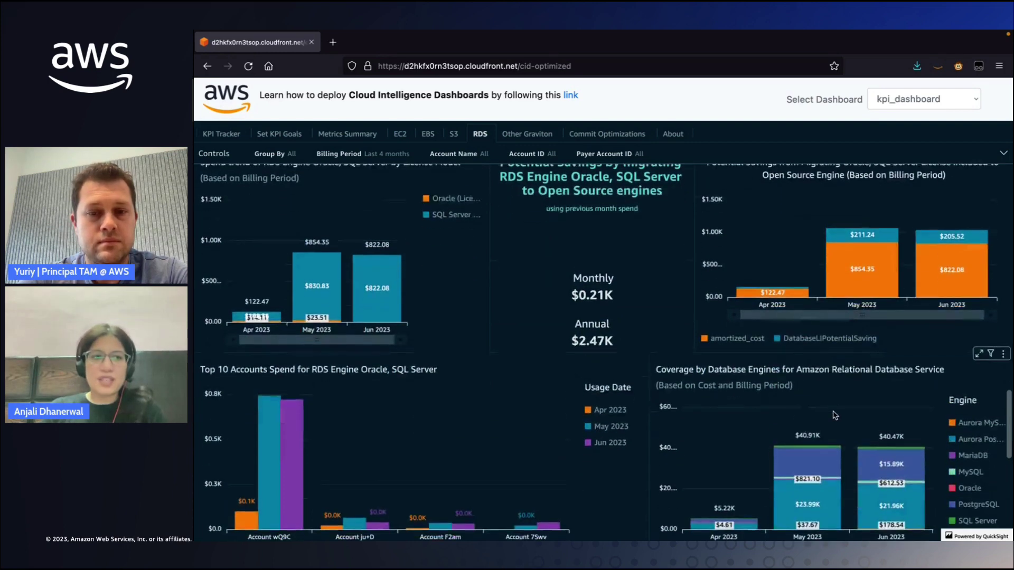
scroll(834, 416, down, 1)
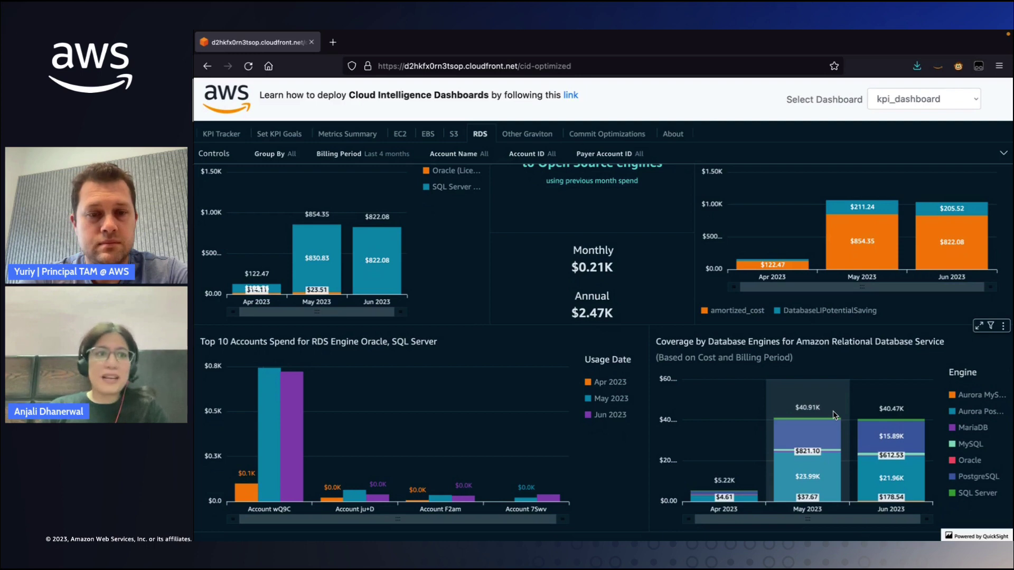
scroll(655, 316, up, 4)
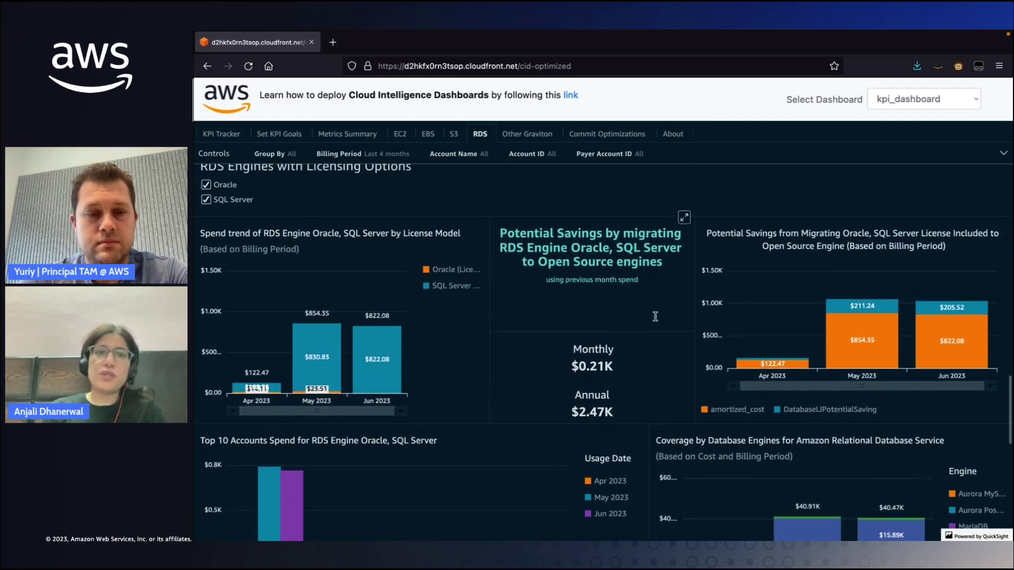
scroll(655, 315, up, 2)
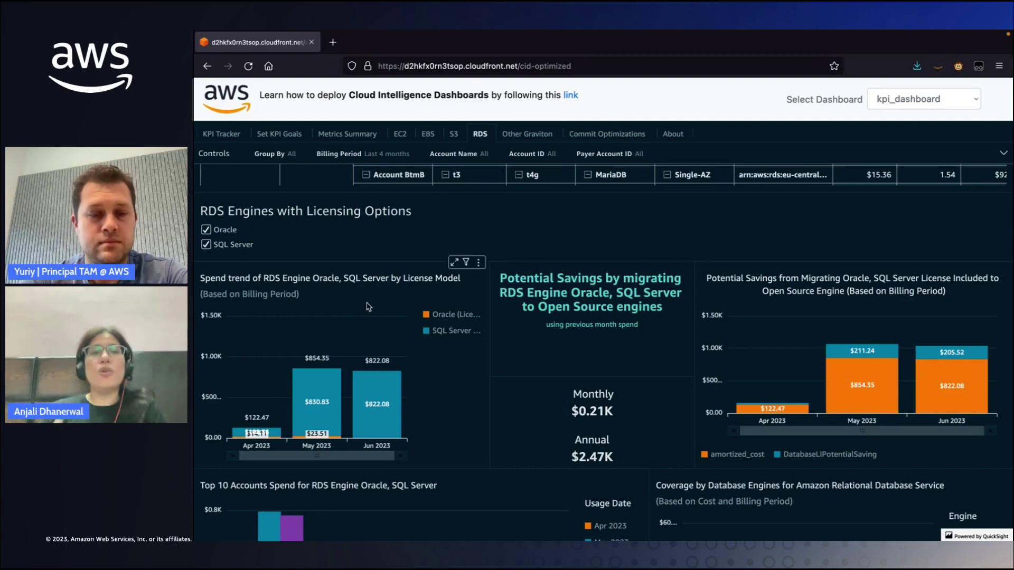
Step: Examine the existing inventory of RDS Oracle and SQL Server engines, including license model and potential license savings
scroll(316, 246, down, 5)
scroll(368, 307, down, 3)
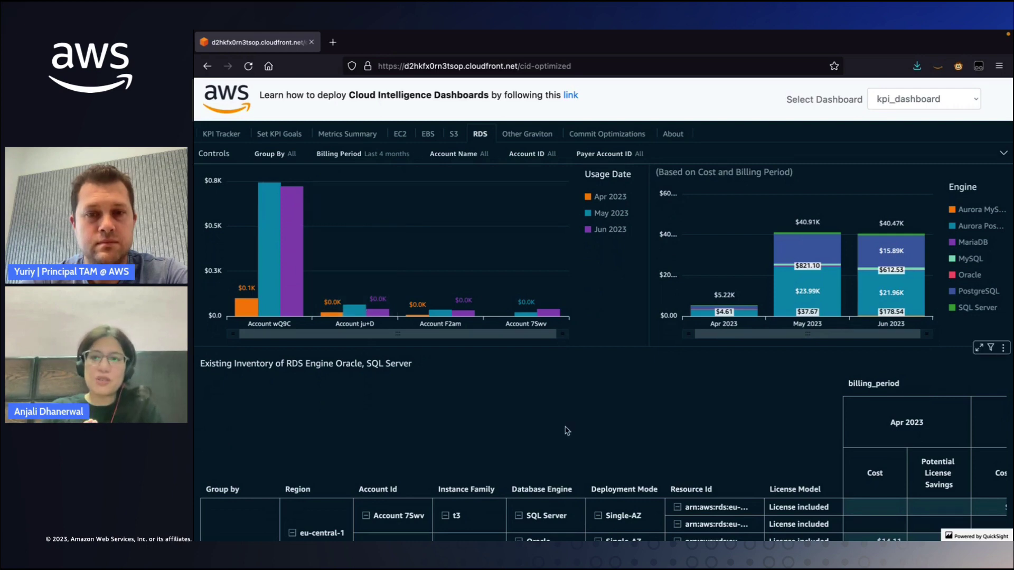
scroll(566, 428, down, 2)
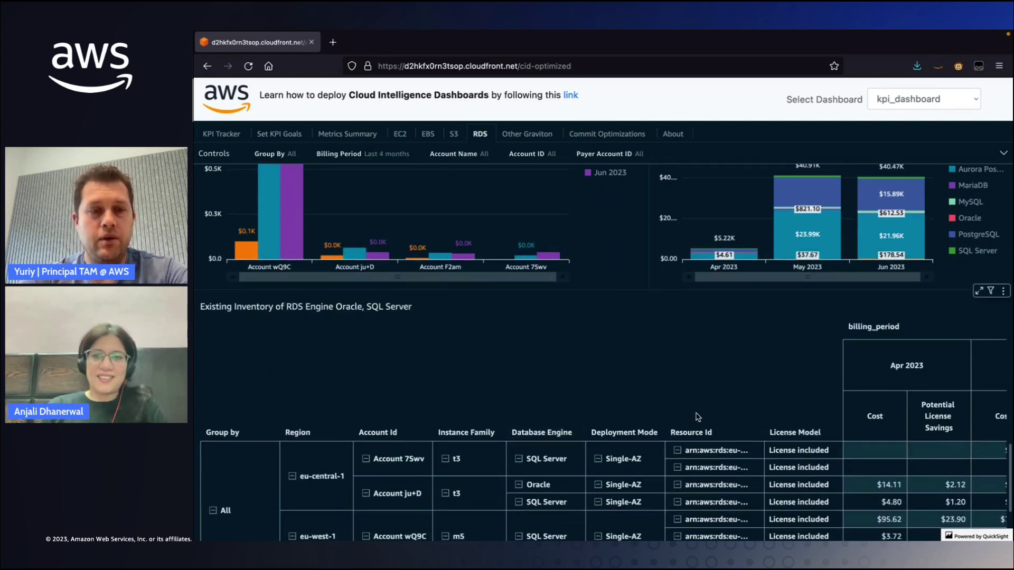
scroll(794, 375, down, 1)
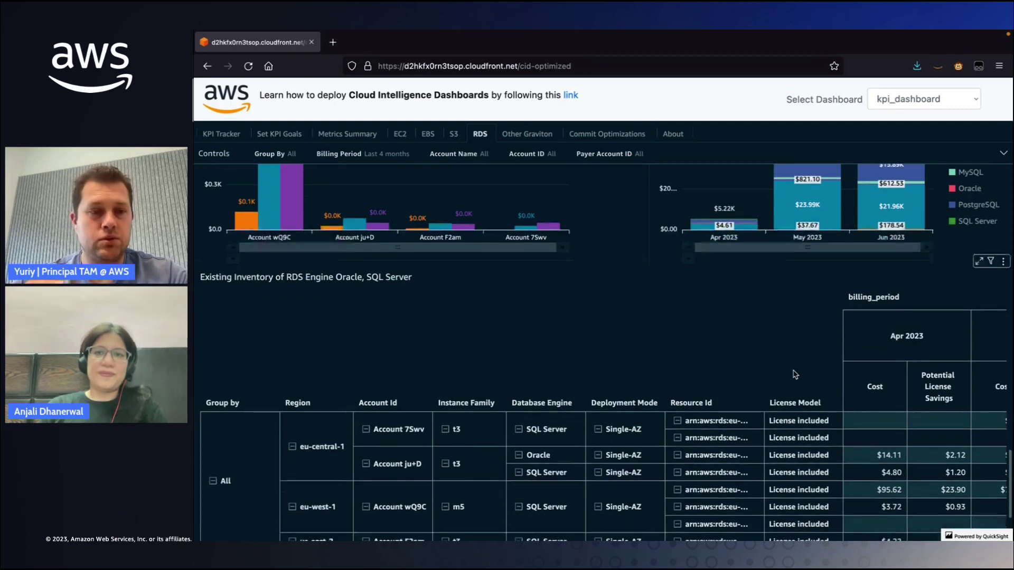
scroll(795, 375, up, 1)
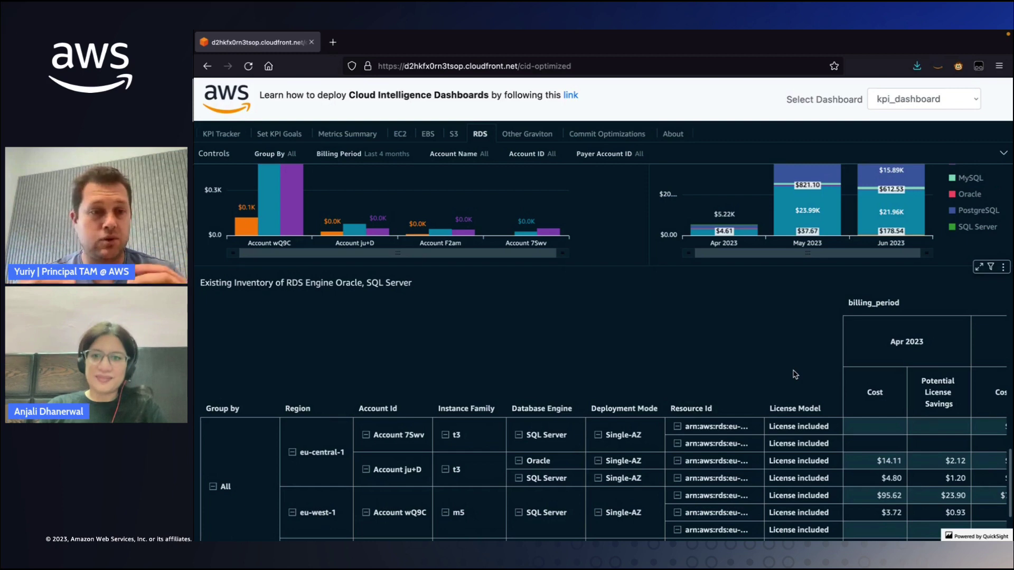
Step: Return to the Oracle and SQL Server migration savings charts and inspect the May 2023 coverage by database engine
scroll(795, 375, up, 10)
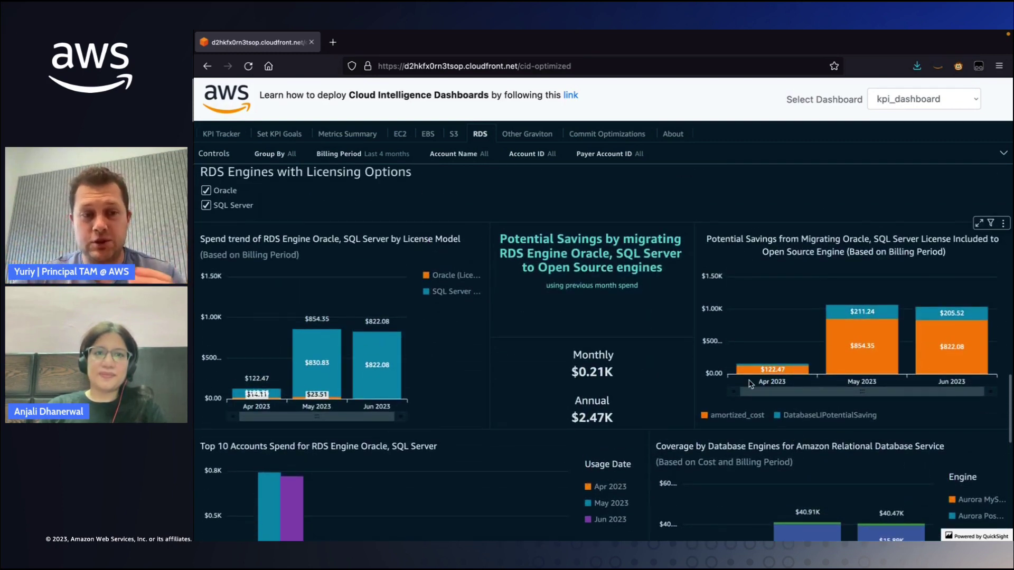
scroll(777, 421, down, 1)
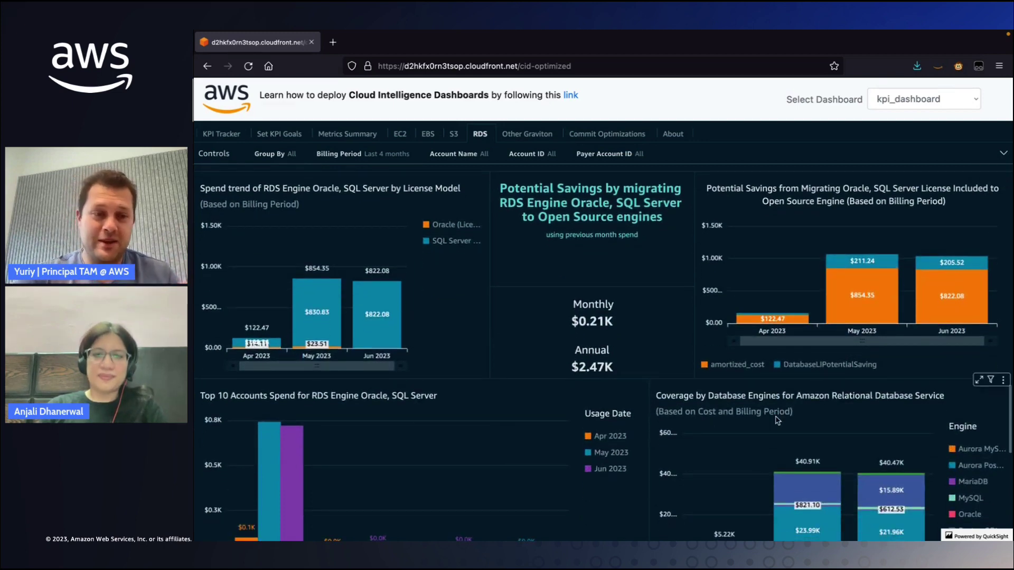
scroll(777, 421, down, 1)
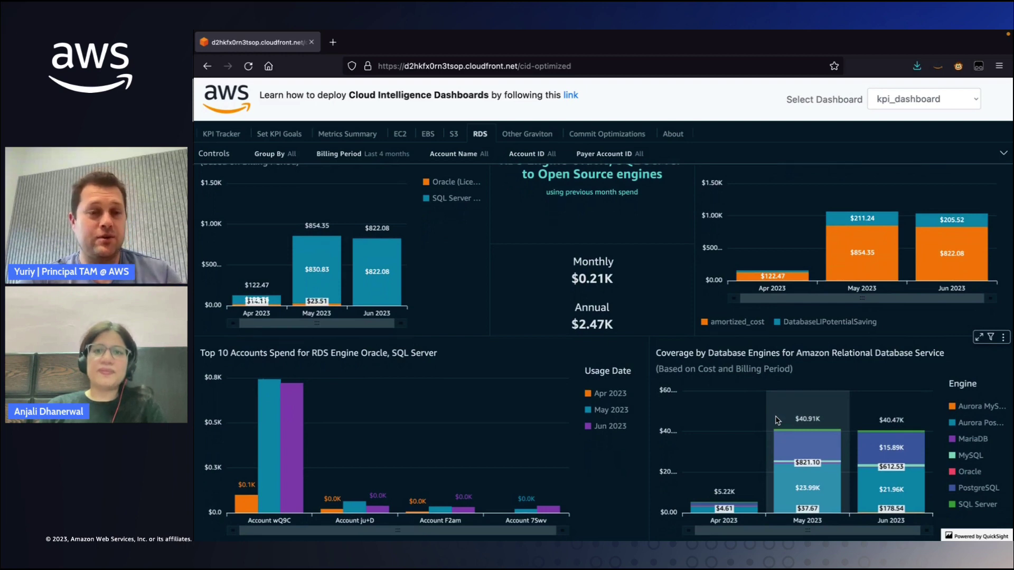
scroll(777, 421, down, 1)
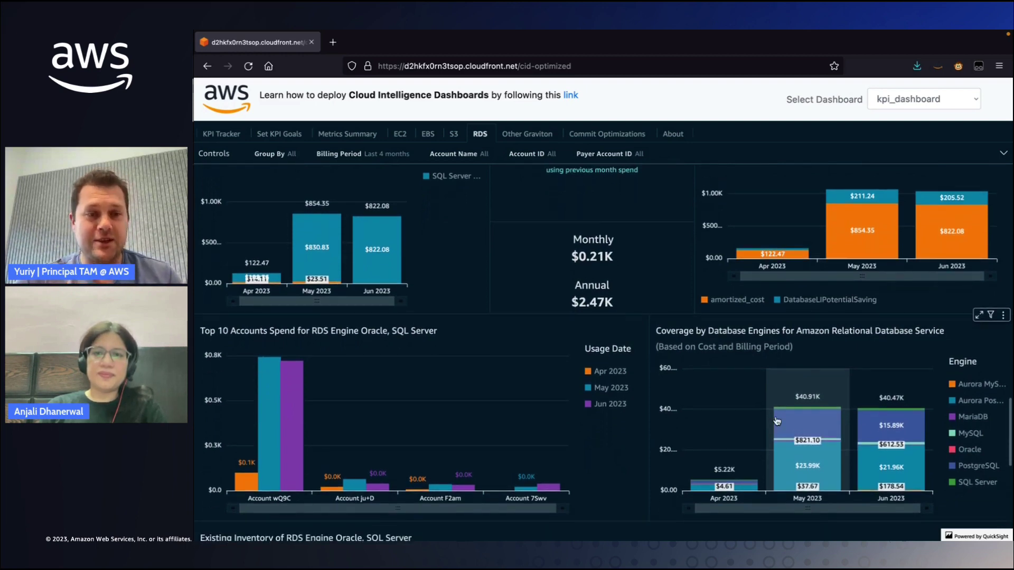
scroll(777, 421, up, 1)
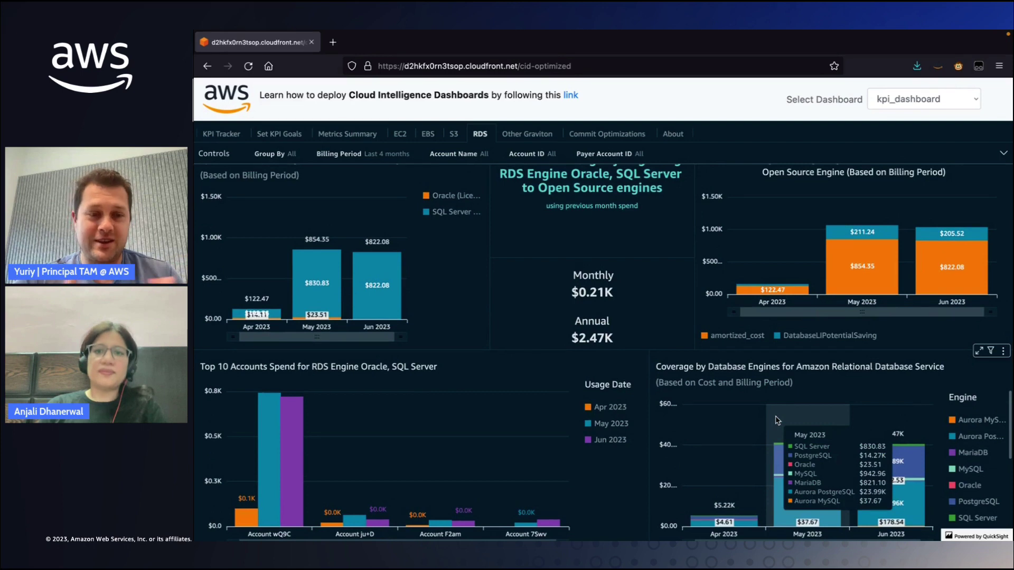
scroll(777, 421, up, 1)
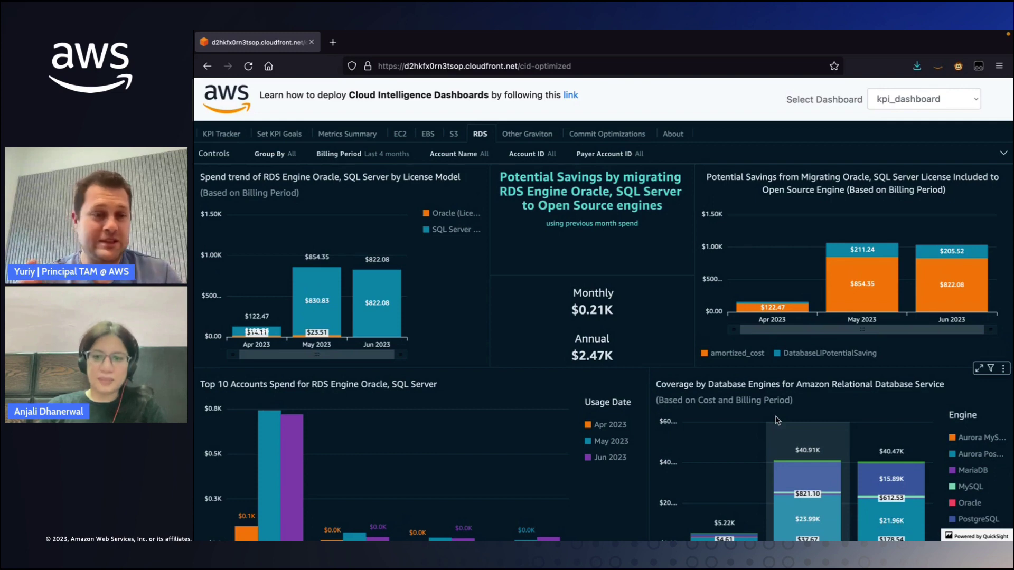
Step: Go back to the Oracle and SQL Server inventory table and inspect its rows down to the us-east-2 region
scroll(777, 421, down, 2)
scroll(776, 420, down, 7)
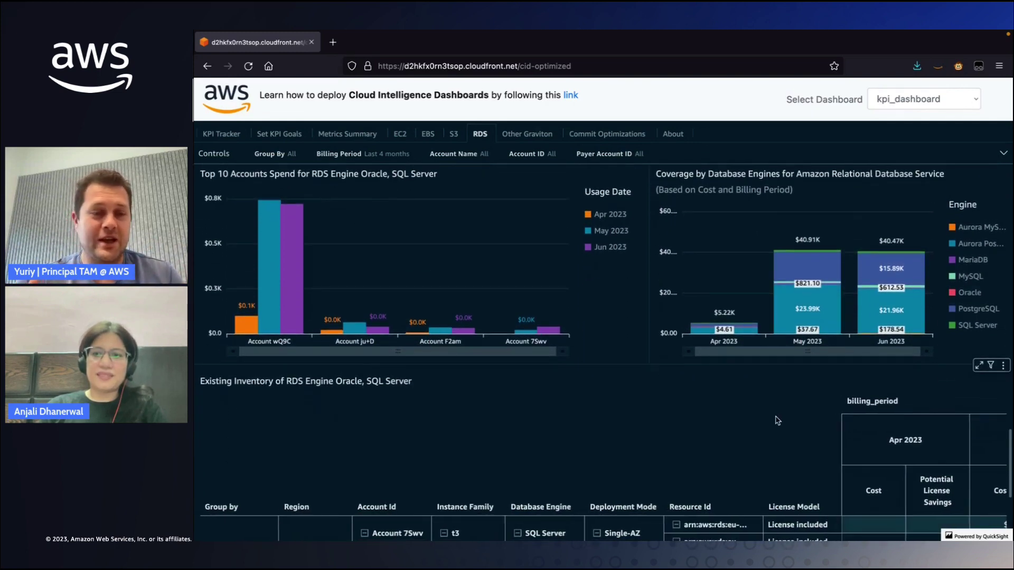
scroll(777, 421, down, 1)
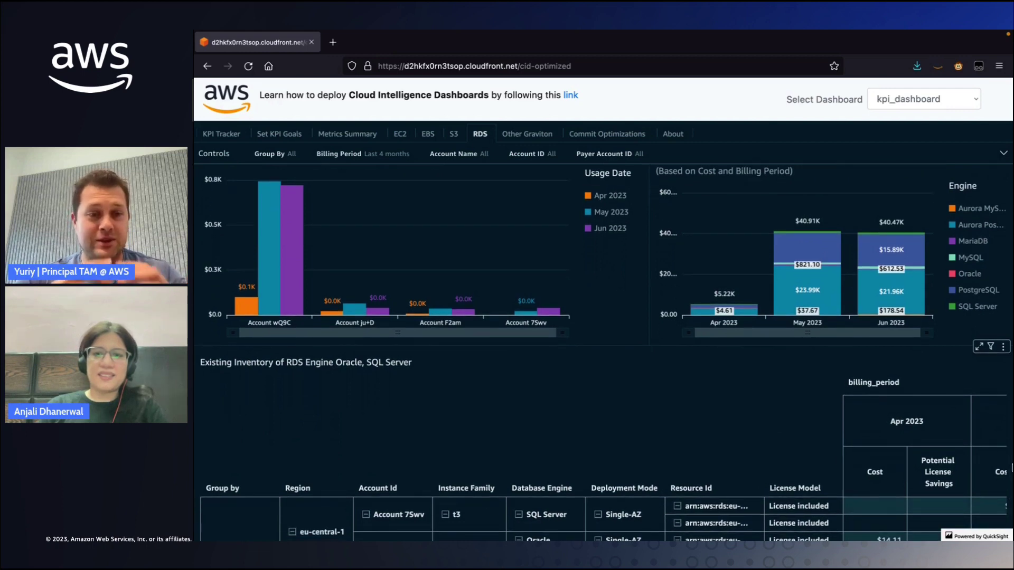
scroll(815, 404, down, 2)
scroll(816, 404, right, 2)
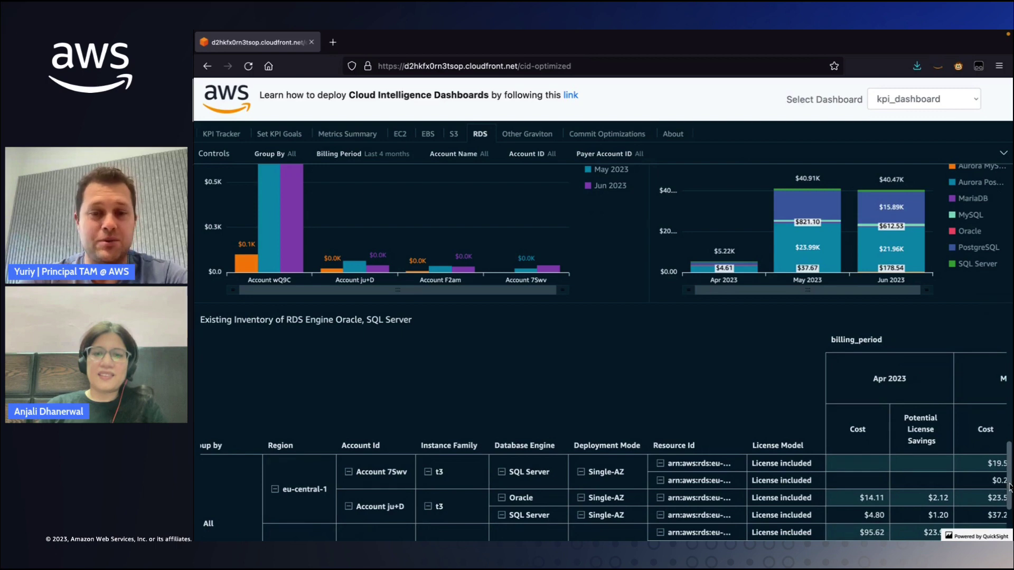
scroll(1005, 495, down, 3)
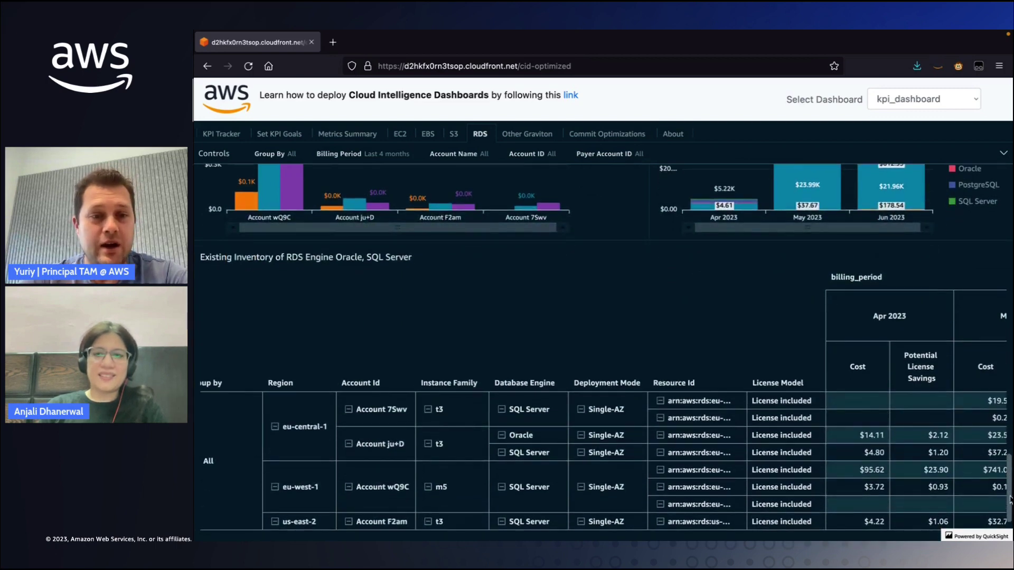
scroll(993, 489, down, 2)
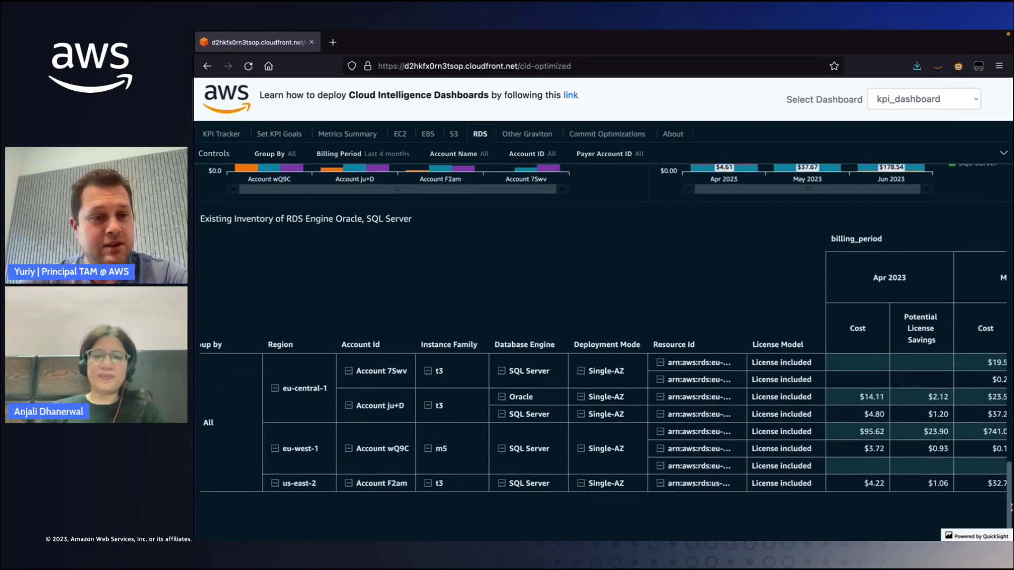